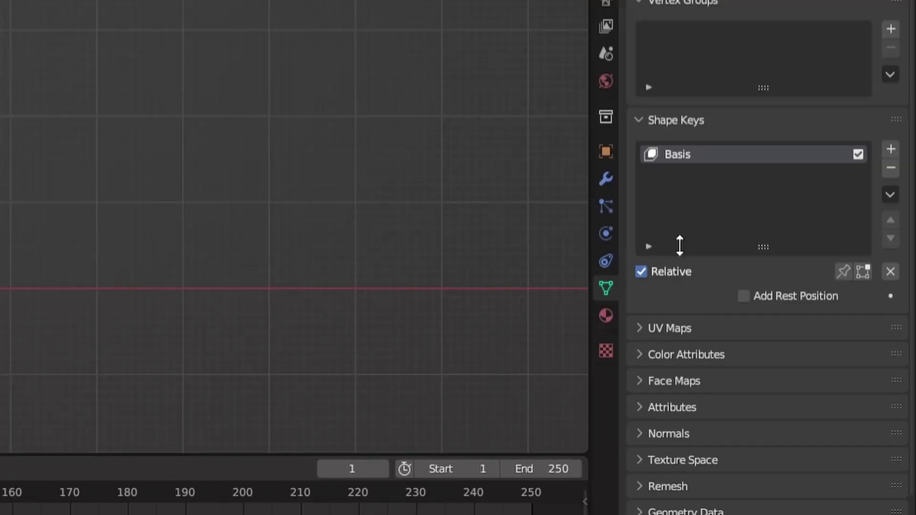
# - Make the cube's shape keys absolute and pull the mesh top upward
pyautogui.click(641, 271)
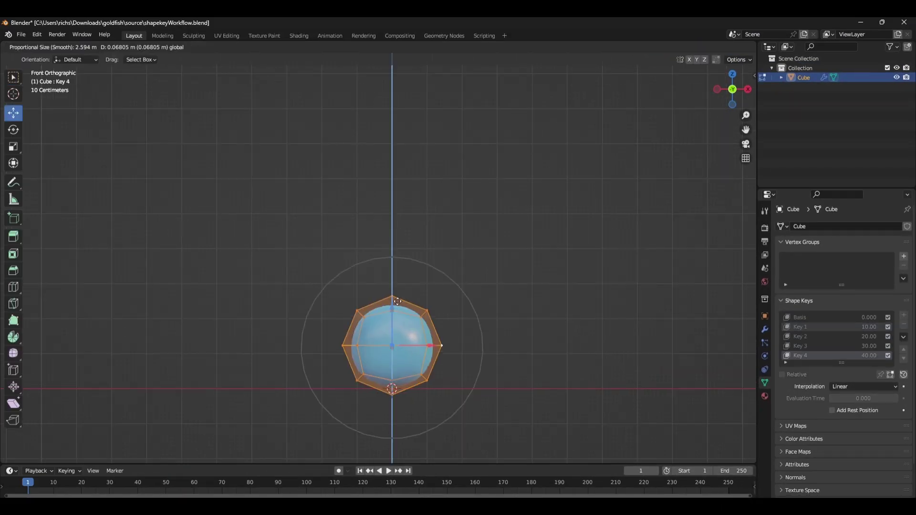
pyautogui.moveTo(399, 310); pyautogui.dragTo(399, 219)
pyautogui.press('Tab')
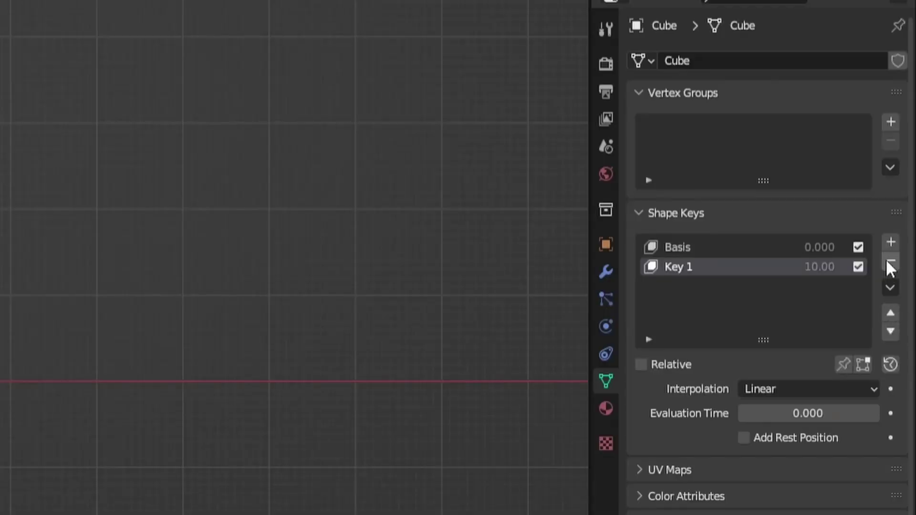
# - Add Key 2 with New Shape from Mix and go into Edit Mode to reshape it
pyautogui.click(889, 288)
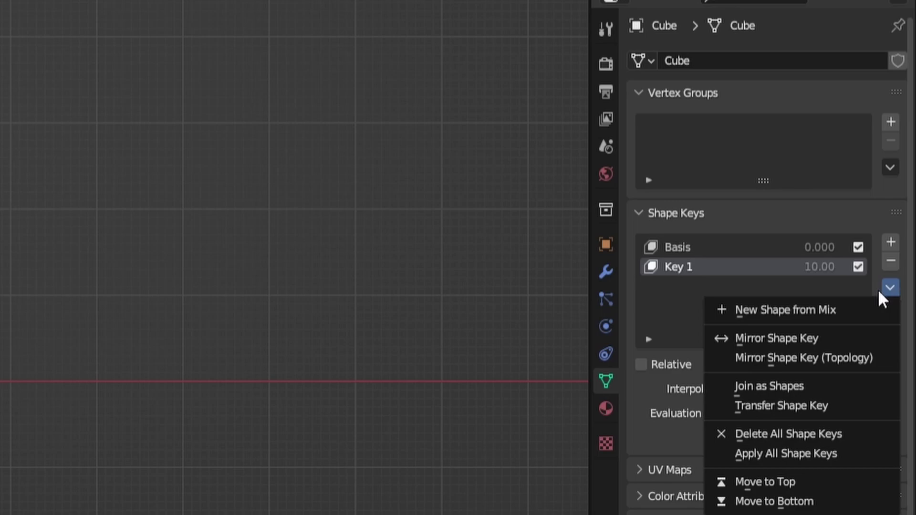
pyautogui.click(811, 310)
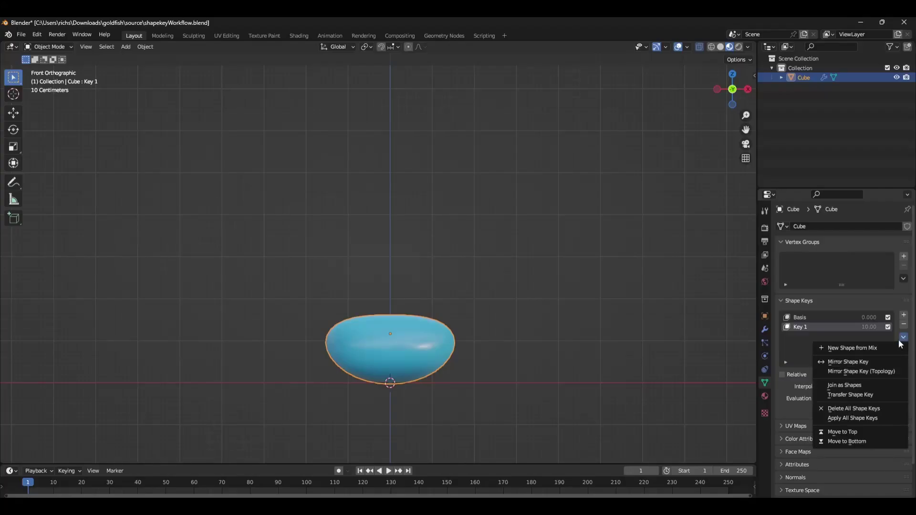
pyautogui.press('Escape')
pyautogui.press('Tab')
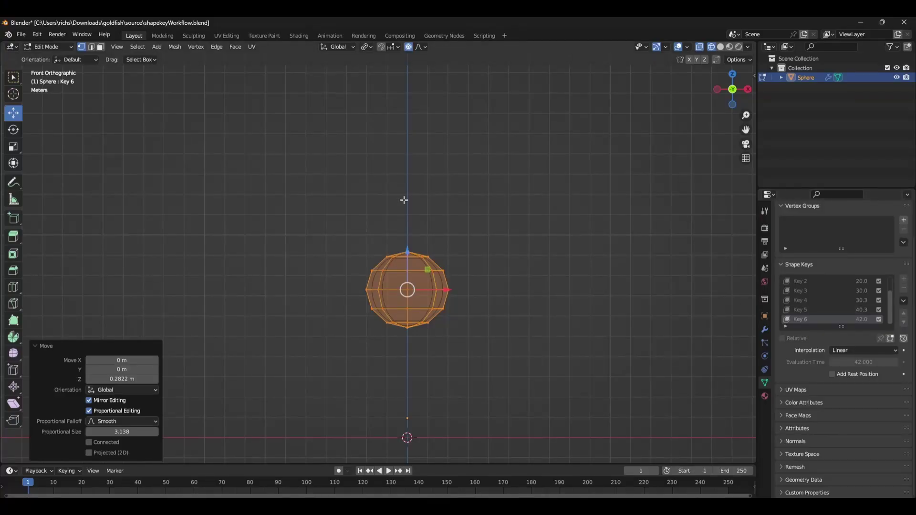
# - Select only the sphere's top vertex and turn on proportional editing with Sphere falloff
pyautogui.click(407, 252)
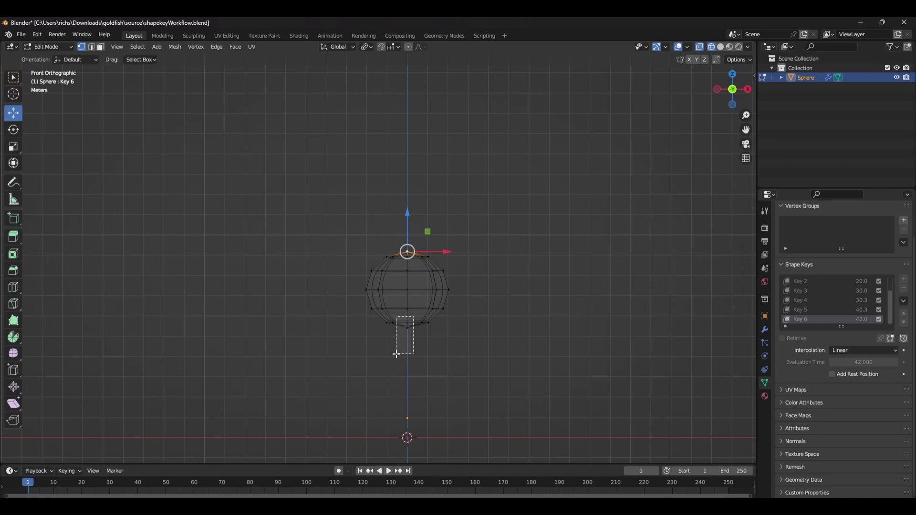
pyautogui.click(409, 47)
pyautogui.click(421, 47)
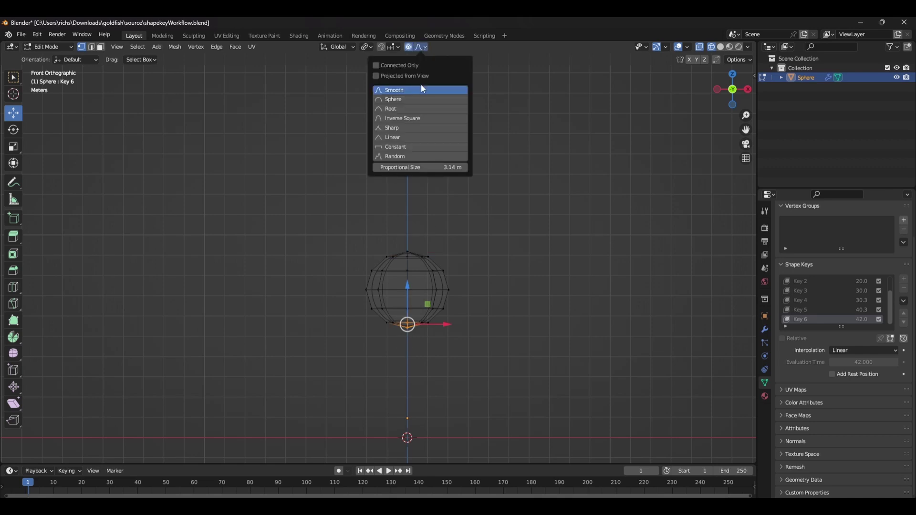
pyautogui.click(391, 101)
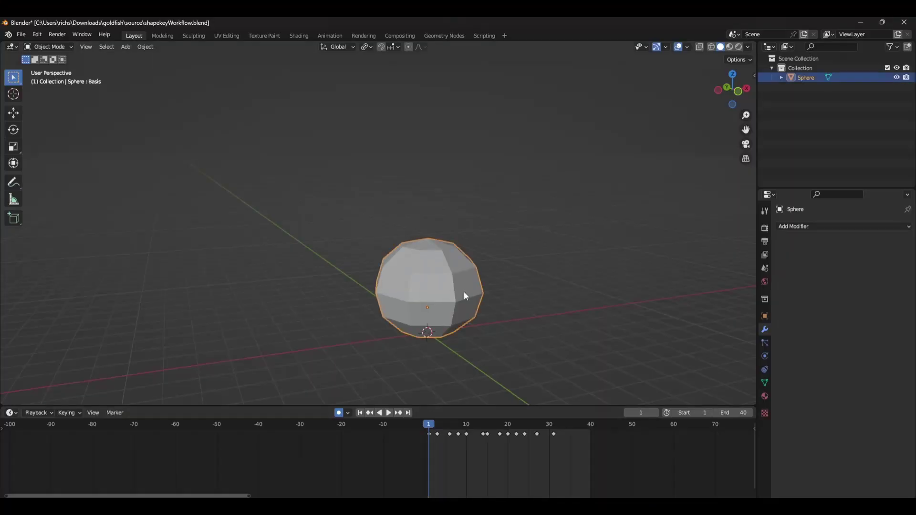
# - Add a Subdivision Surface modifier to the sphere from Modifier Properties
pyautogui.click(840, 227)
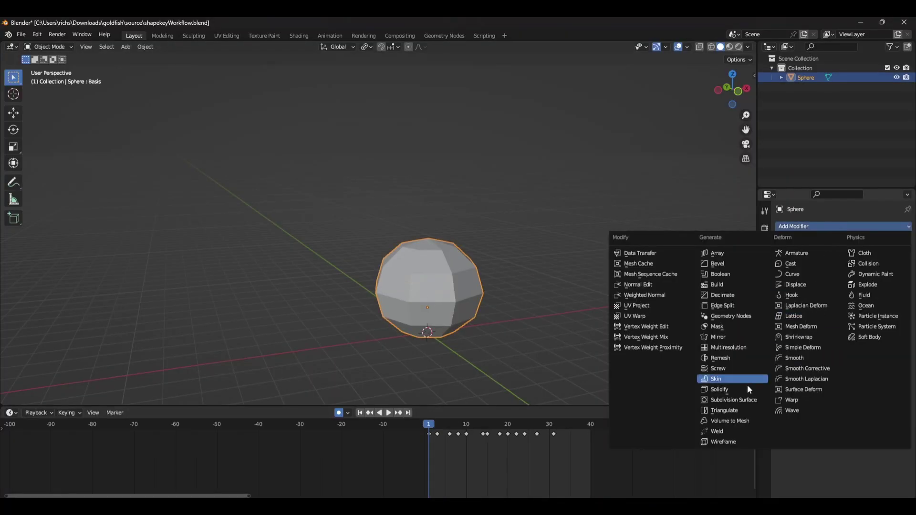
pyautogui.click(747, 403)
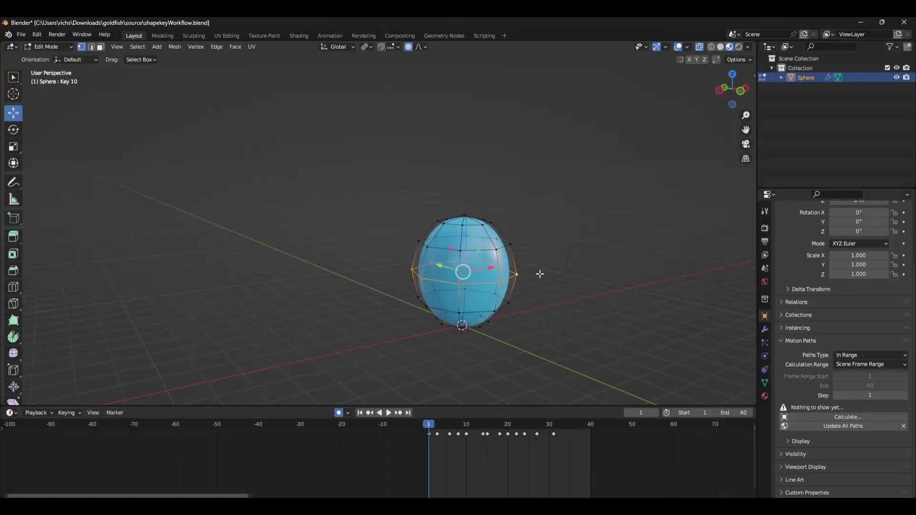
# - Snap the 3D cursor to the selection and add a Plain Axes empty there, transforms applied to deltas
pyautogui.hotkey('shift', 's')
pyautogui.click(528, 332)
pyautogui.press('Tab')
pyautogui.hotkey('shift', 'a')
pyautogui.moveTo(548, 316)
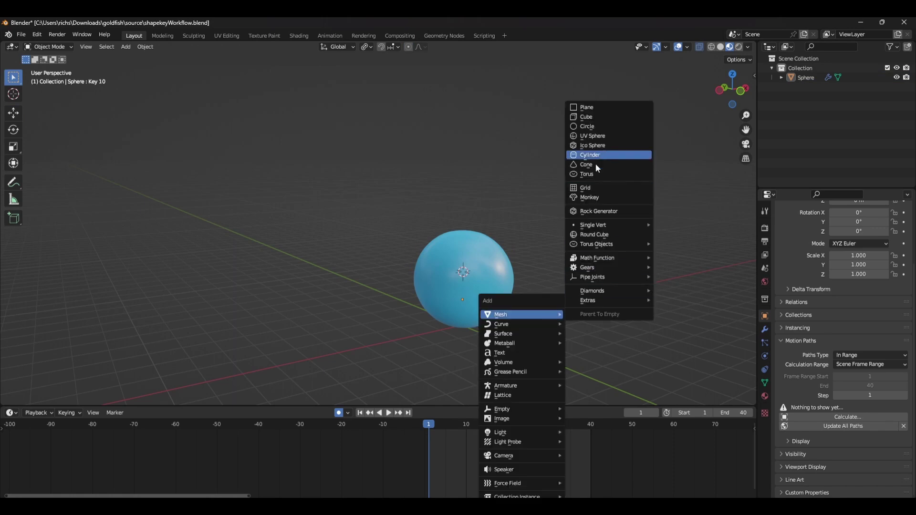
pyautogui.click(592, 409)
pyautogui.hotkey('ctrl', 'a')
pyautogui.click(547, 301)
# - Vertex-parent the empty to the sphere
pyautogui.click(523, 299)
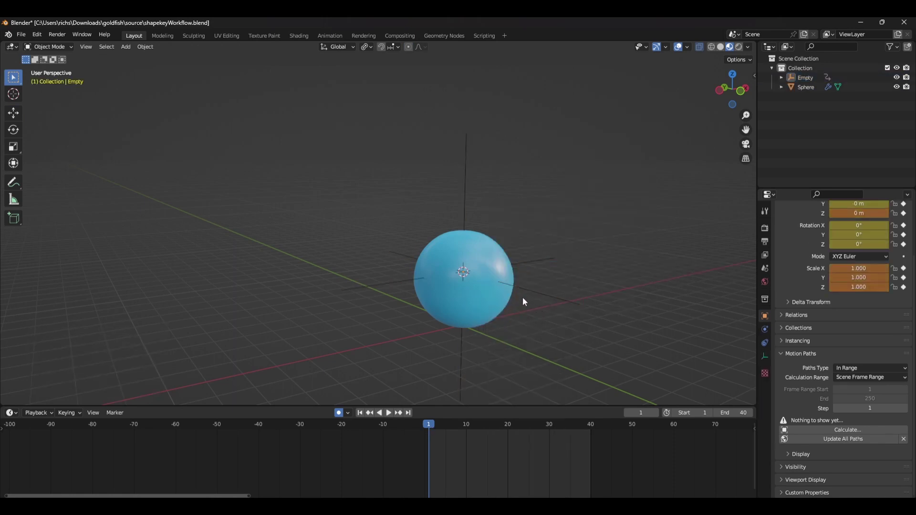
pyautogui.click(502, 290)
pyautogui.press('Tab')
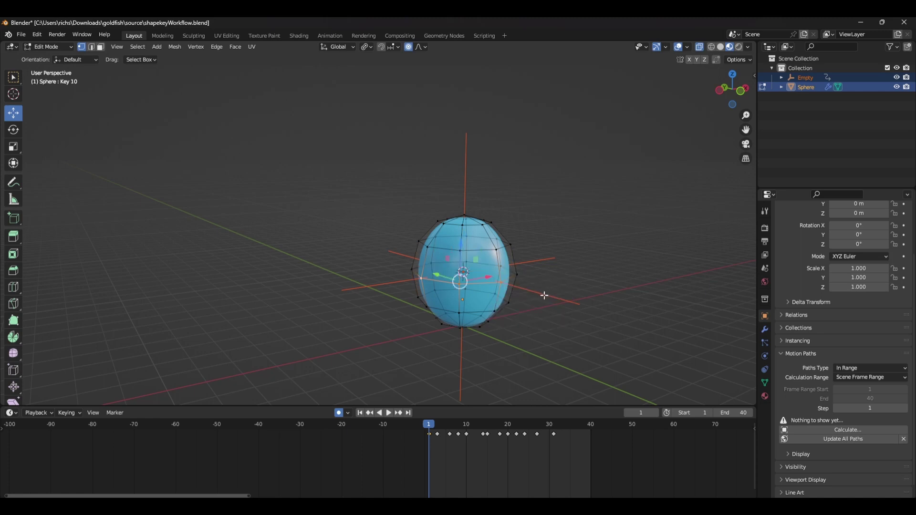
pyautogui.click(536, 298)
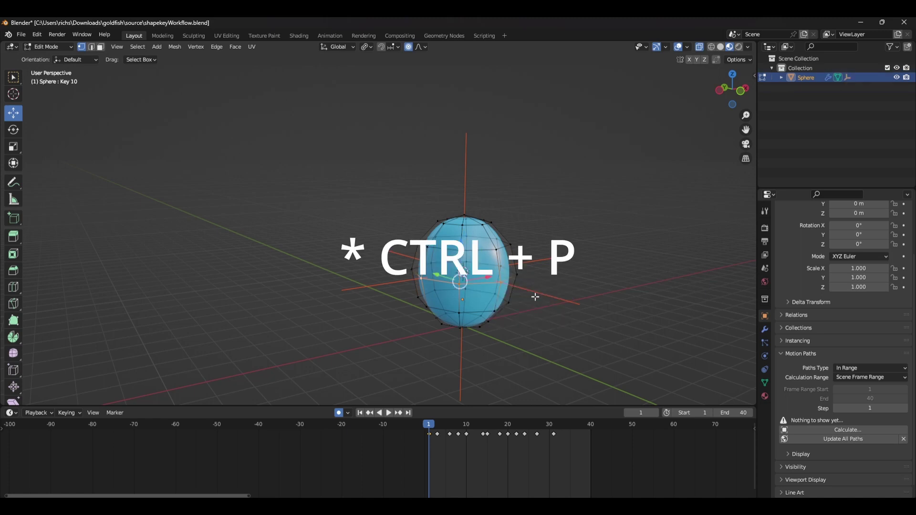
pyautogui.press('Tab')
# - Play the animation, then calculate the empty's motion path from frame one
pyautogui.press('space')
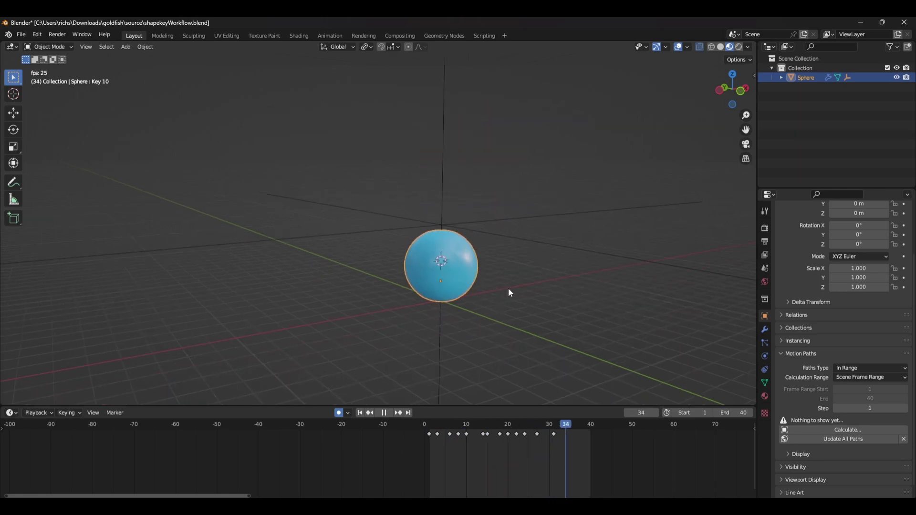
pyautogui.click(508, 288)
pyautogui.press('Escape')
pyautogui.press('n')
pyautogui.click(840, 429)
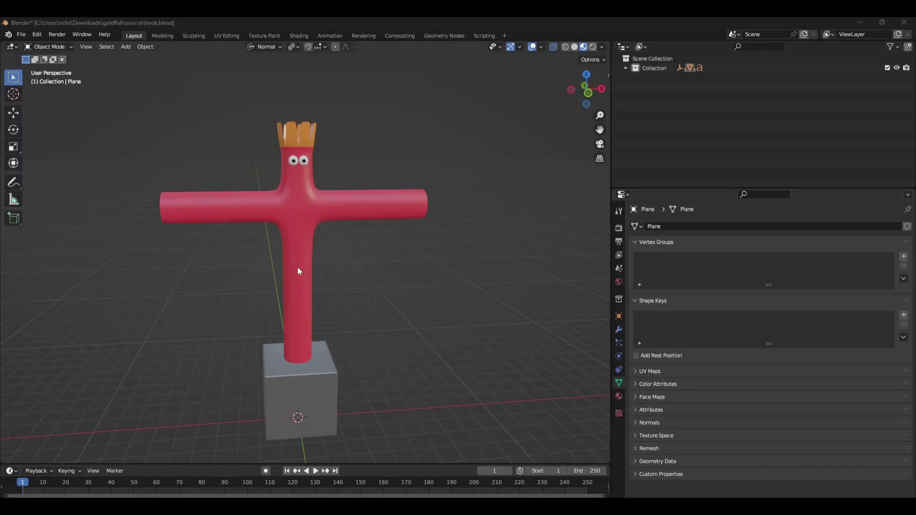
# - Select the tube man and add a Hook modifier to it
pyautogui.click(298, 271)
pyautogui.click(618, 329)
pyautogui.click(771, 226)
pyautogui.click(803, 294)
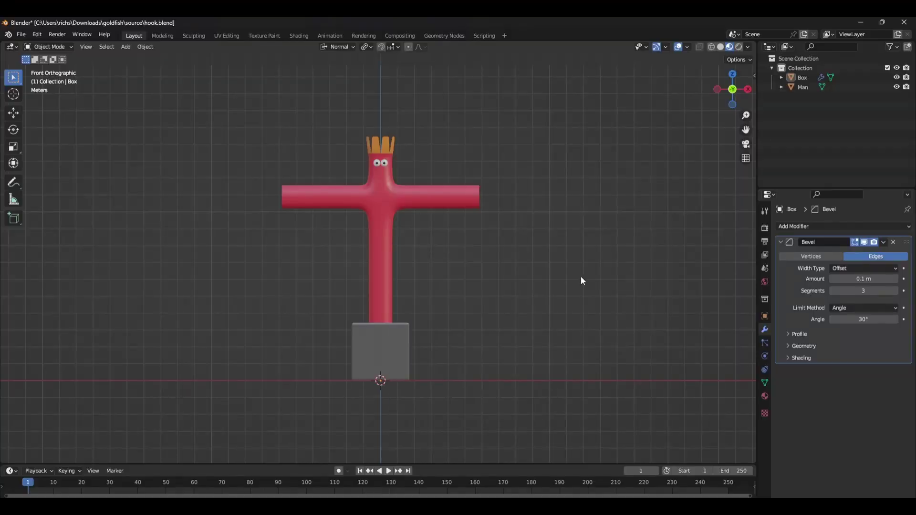
# - Add Plain Axes empties at the left arm end and other points, renaming them in the Outliner
pyautogui.hotkey('shift', 'a')
pyautogui.moveTo(434, 371)
pyautogui.click(506, 372)
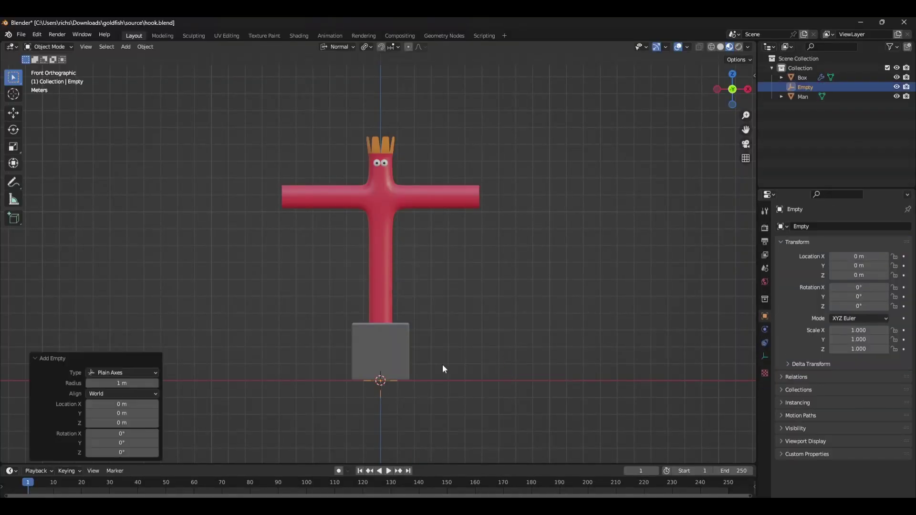
pyautogui.click(344, 182)
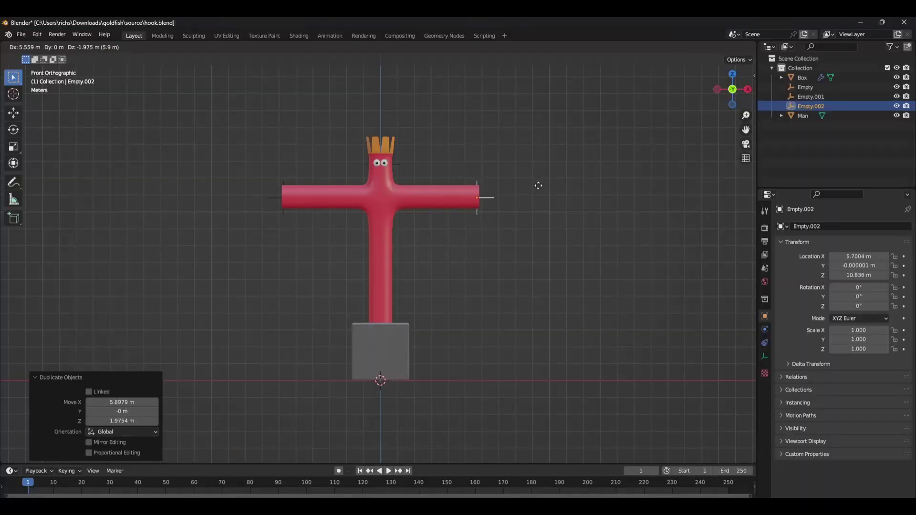
pyautogui.doubleClick(817, 106)
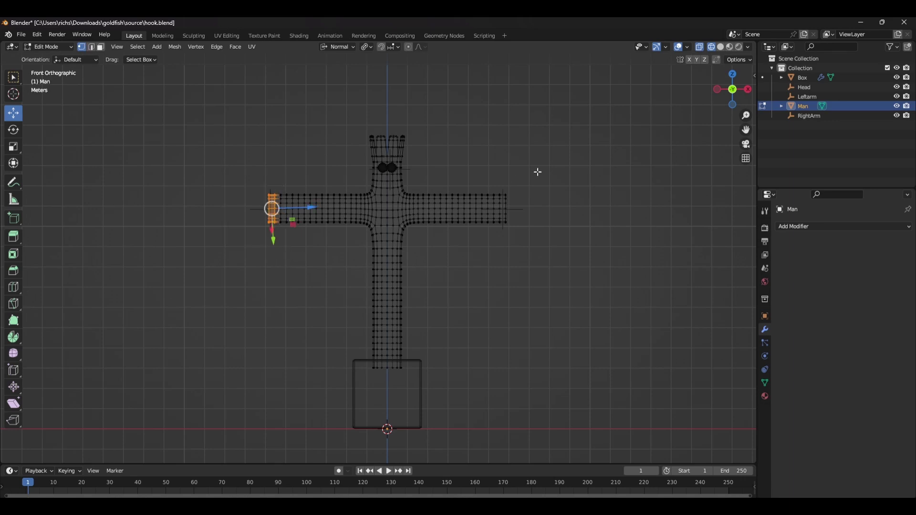
# - Box-select the right arm-end and head vertices, adding them to the selection
pyautogui.keyDown('shift'); pyautogui.moveTo(501, 261); pyautogui.dragTo(499, 265); pyautogui.keyUp('shift')
pyautogui.keyDown('shift'); pyautogui.moveTo(450, 89); pyautogui.dragTo(342, 177); pyautogui.keyUp('shift')
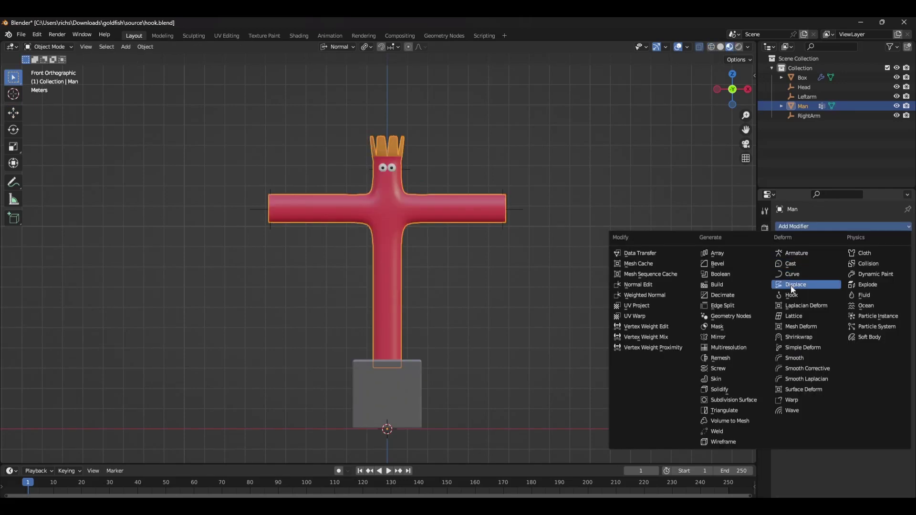
# - Add a Hook to the Leftarm empty and a 'Right Arm' Hook to the RightArm empty
pyautogui.click(788, 286)
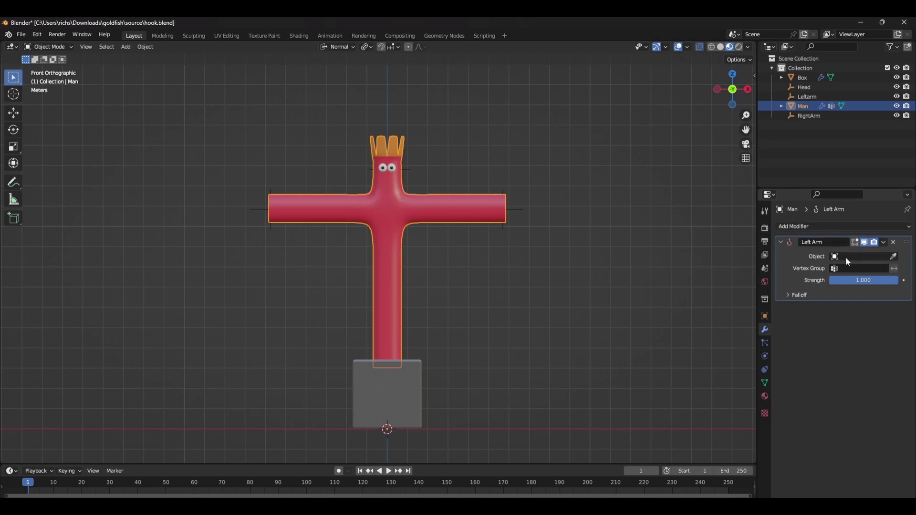
pyautogui.click(845, 257)
pyautogui.click(831, 287)
pyautogui.click(849, 227)
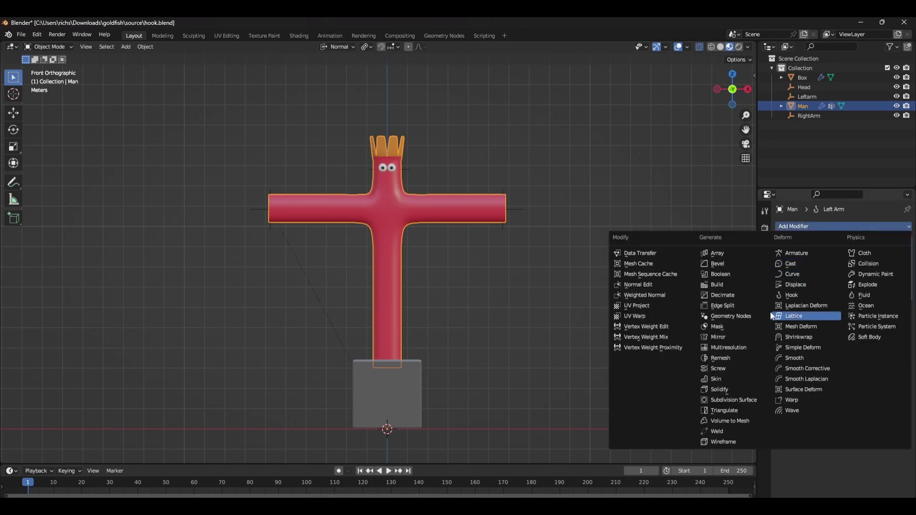
pyautogui.click(791, 294)
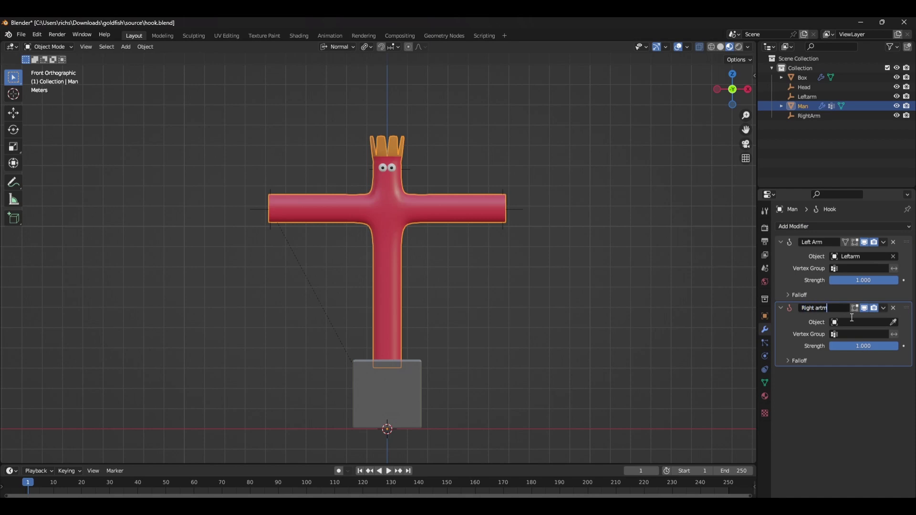
pyautogui.write('m')
pyautogui.press('Return')
pyautogui.click(851, 320)
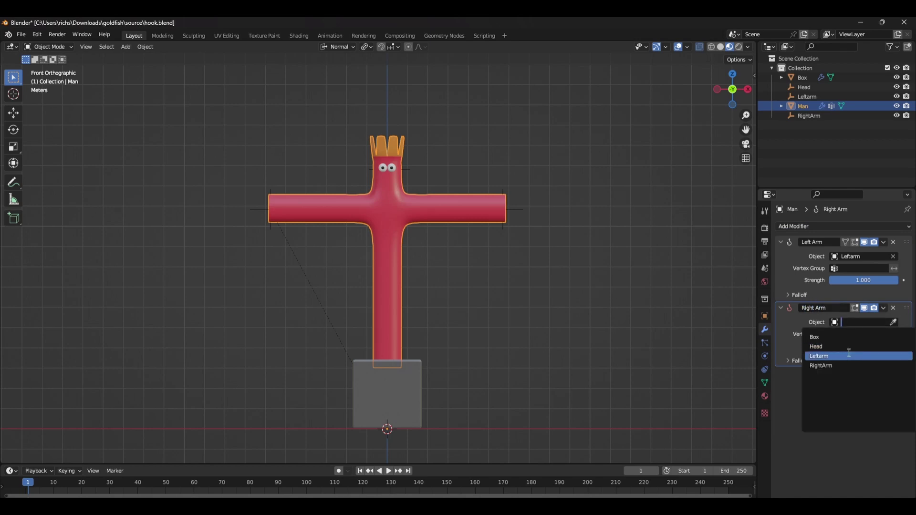
pyautogui.click(852, 365)
# - Limit the Right Arm and Head hooks to the Influence group, then move RightArm to test
pyautogui.click(839, 226)
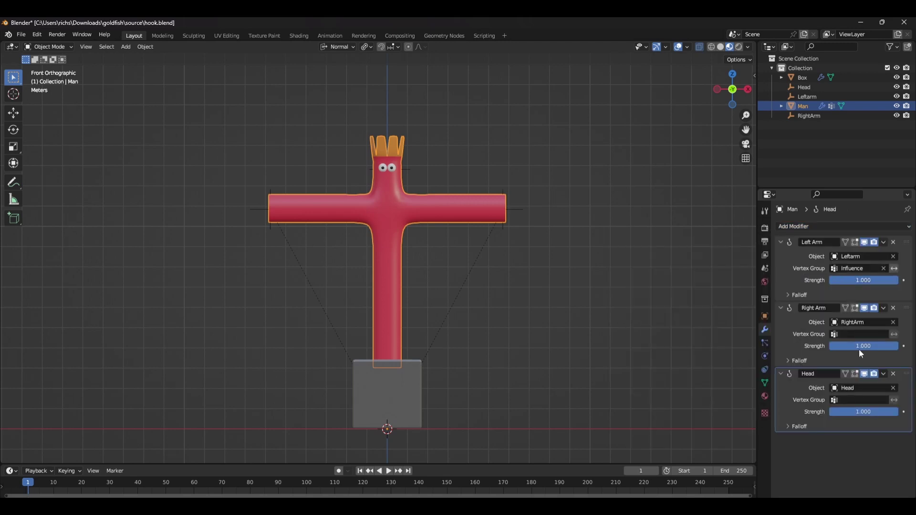
pyautogui.click(859, 334)
pyautogui.click(854, 347)
pyautogui.click(859, 400)
pyautogui.click(855, 414)
pyautogui.click(518, 208)
pyautogui.press('g')
# - Assign the right arm-end vertices to the Right Arm hook, then test and undo a Head move
pyautogui.press('Tab')
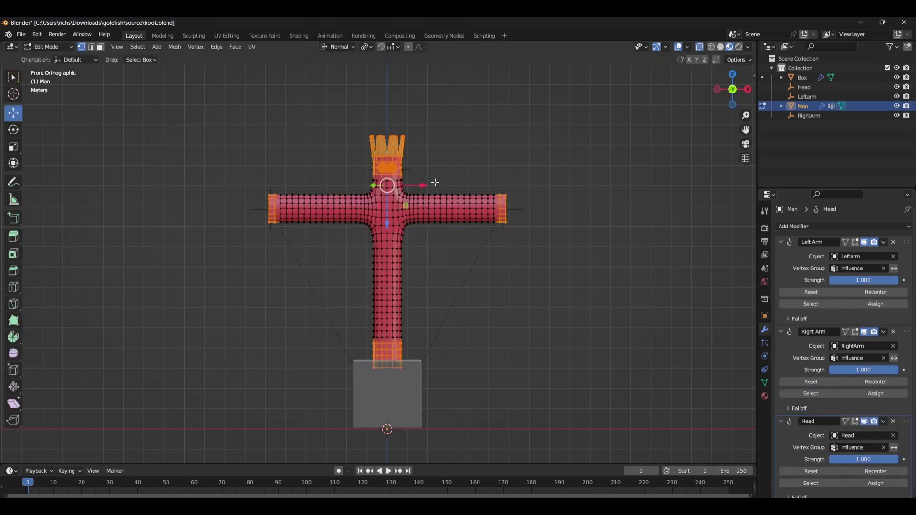
pyautogui.keyDown('ctrl'); pyautogui.moveTo(449, 118); pyautogui.dragTo(218, 407); pyautogui.keyUp('ctrl')
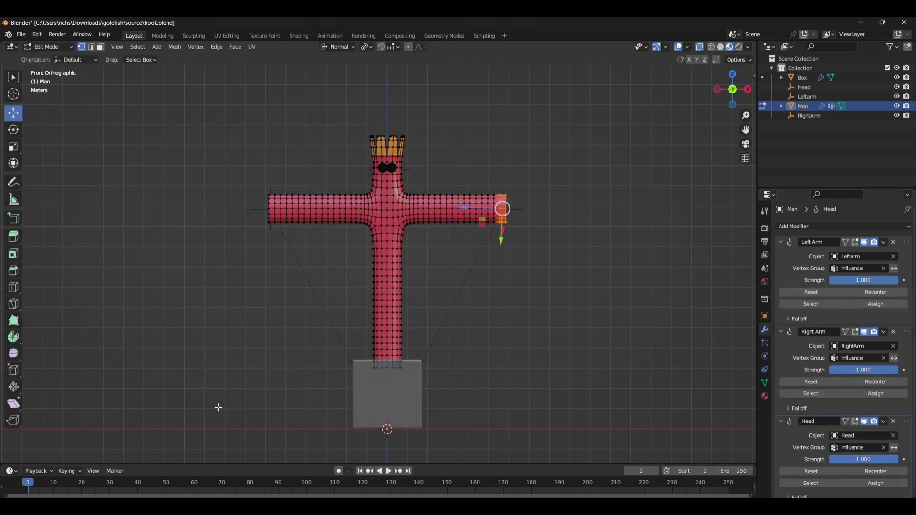
pyautogui.click(871, 393)
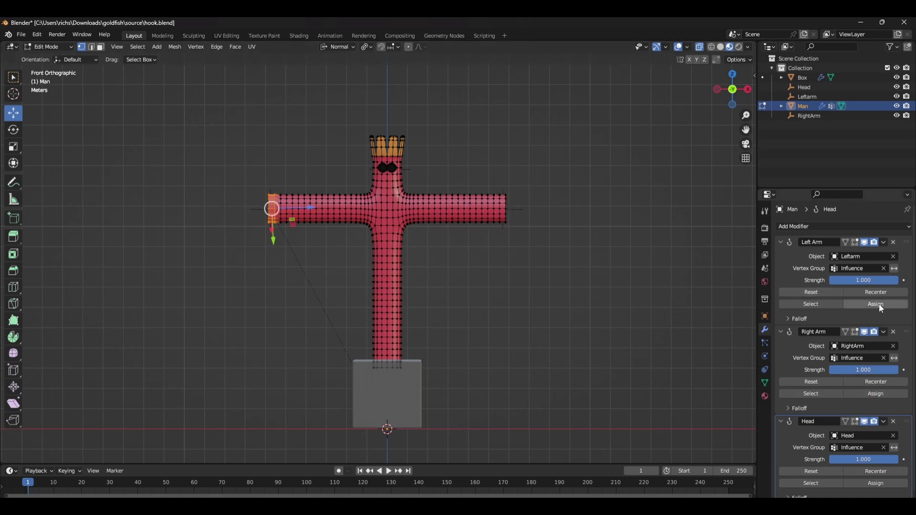
pyautogui.click(804, 87)
pyautogui.press('g')
pyautogui.hotkey('ctrl', 'z')
pyautogui.click(485, 292)
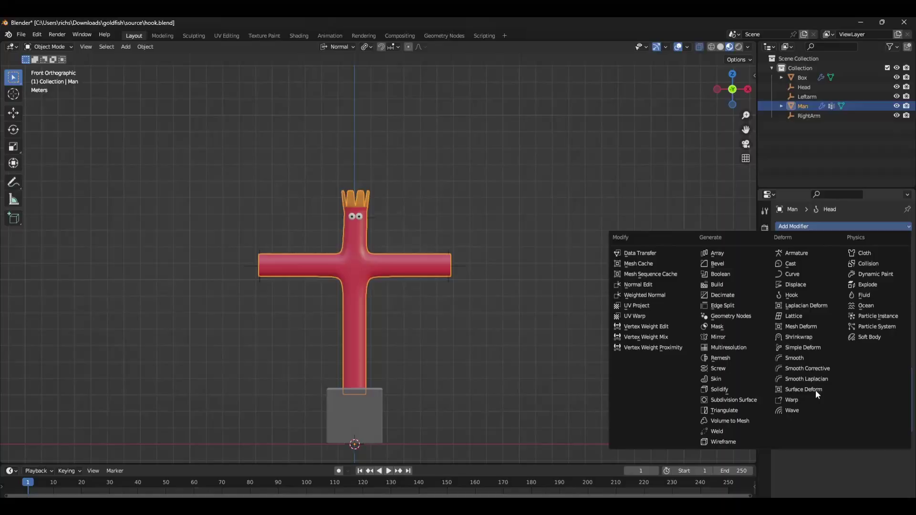
# - Add a Laplacian Deform modifier to the tube man with Influence as its anchor weights
pyautogui.click(835, 222)
pyautogui.click(811, 306)
pyautogui.click(868, 466)
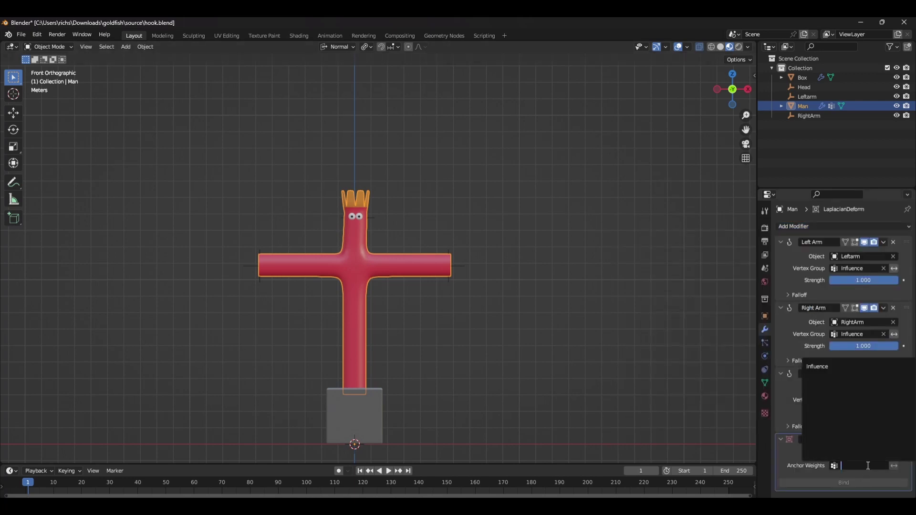
pyautogui.click(832, 367)
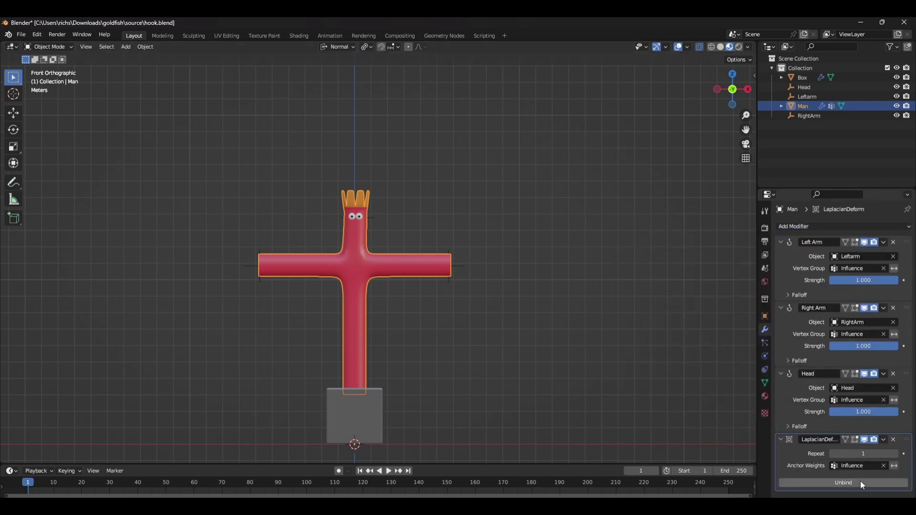
# - Bind the Laplacian deform to the tube man and move the RightArm hook to bend the arm
pyautogui.click(861, 481)
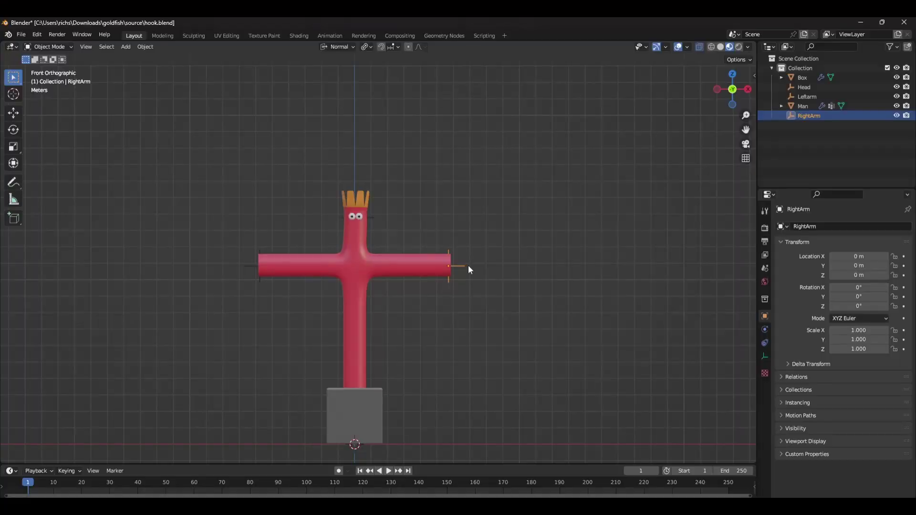
pyautogui.press('g')
pyautogui.click(462, 257)
# - Move the Head hook to bend the body, orbiting into perspective to check the deformation
pyautogui.click(381, 219)
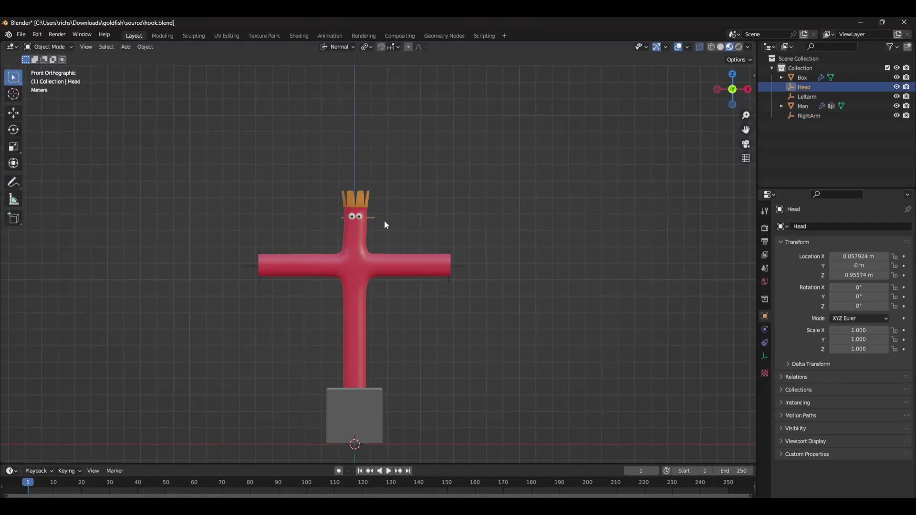
pyautogui.press('g')
pyautogui.click(368, 231)
pyautogui.click(253, 265)
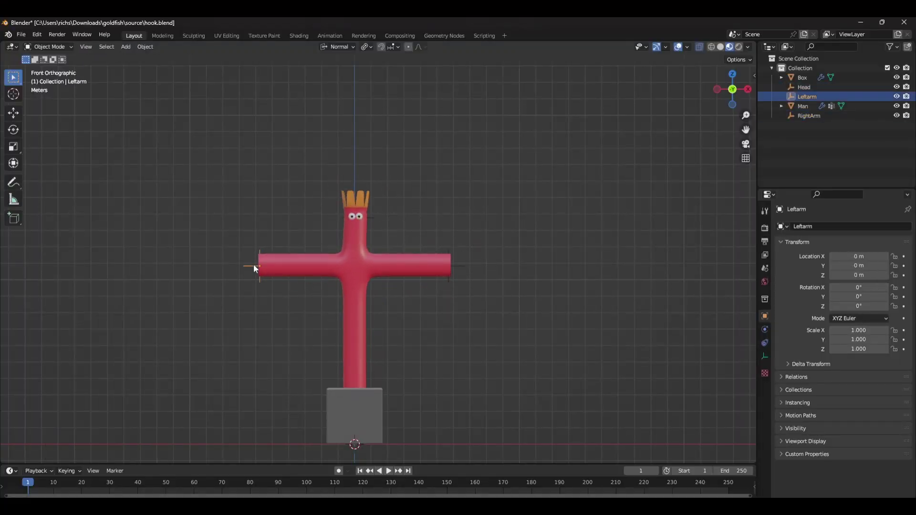
pyautogui.moveTo(254, 265); pyautogui.dragTo(363, 191, button='middle')
pyautogui.click(408, 151)
pyautogui.press('g')
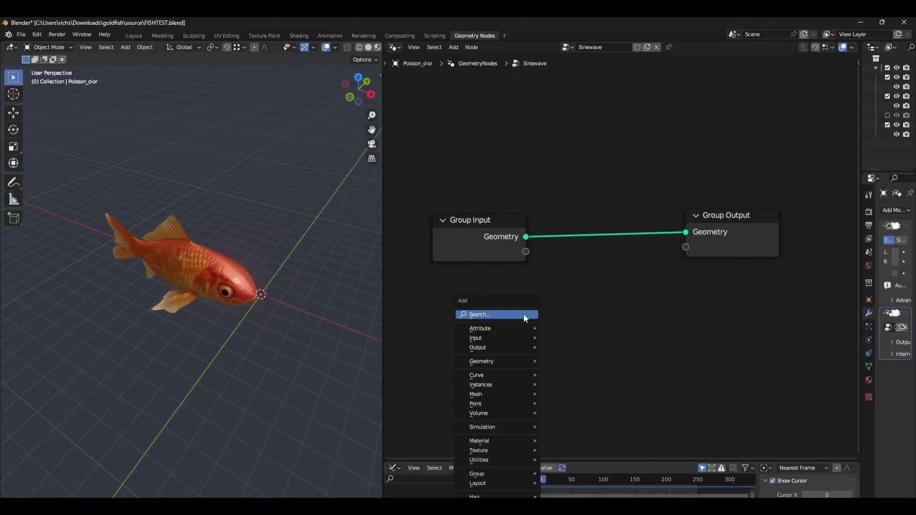
# - Insert a Set Position node on the Group Input to Group Output link
pyautogui.write('SET POS')
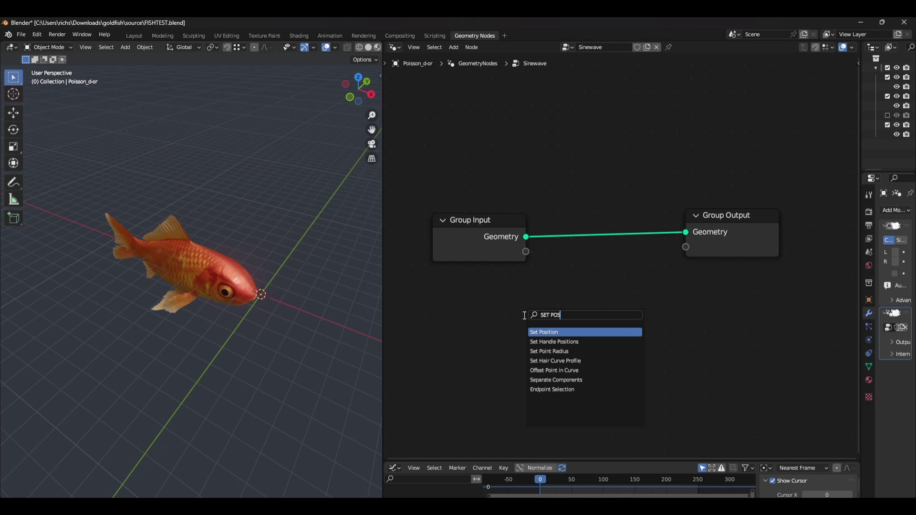
pyautogui.press('Return')
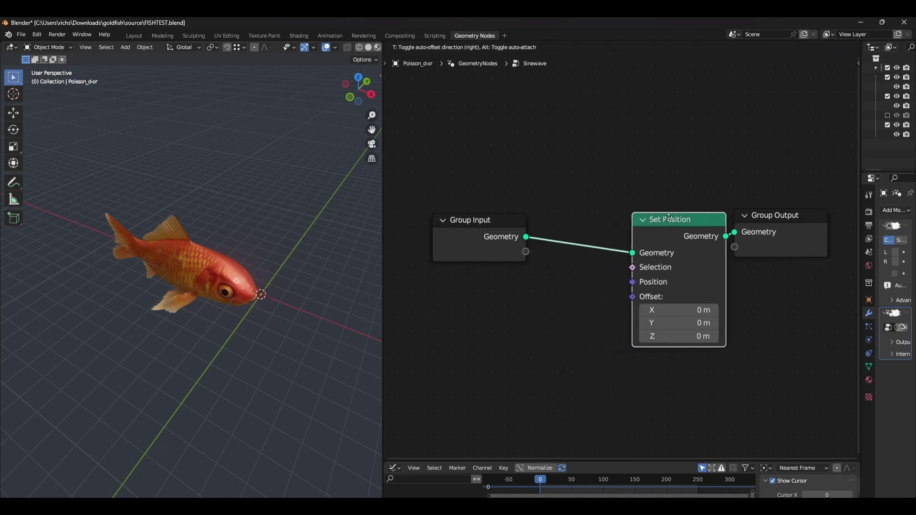
pyautogui.click(675, 215)
# - Add a Position node below Group Input and shift Set Position and Group Output upward
pyautogui.click(508, 311)
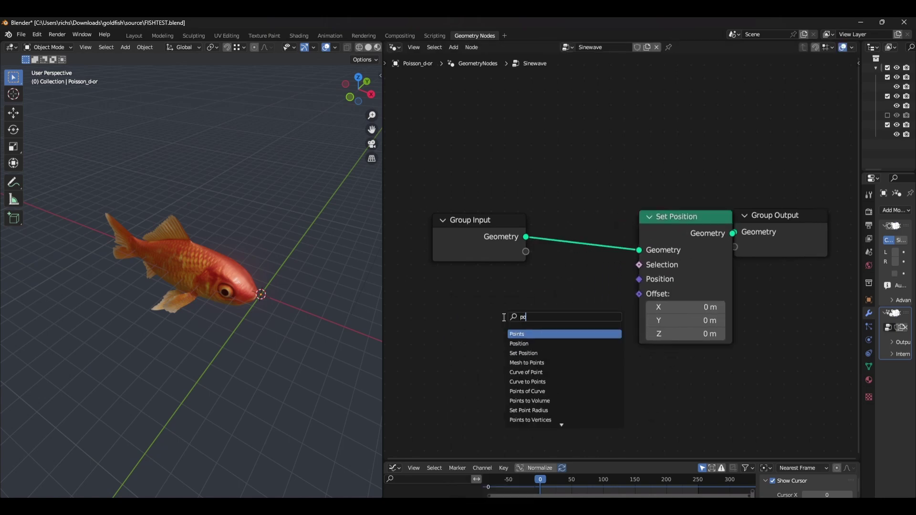
pyautogui.write('pos')
pyautogui.press('Return')
pyautogui.click(449, 329)
pyautogui.moveTo(620, 193); pyautogui.dragTo(769, 278)
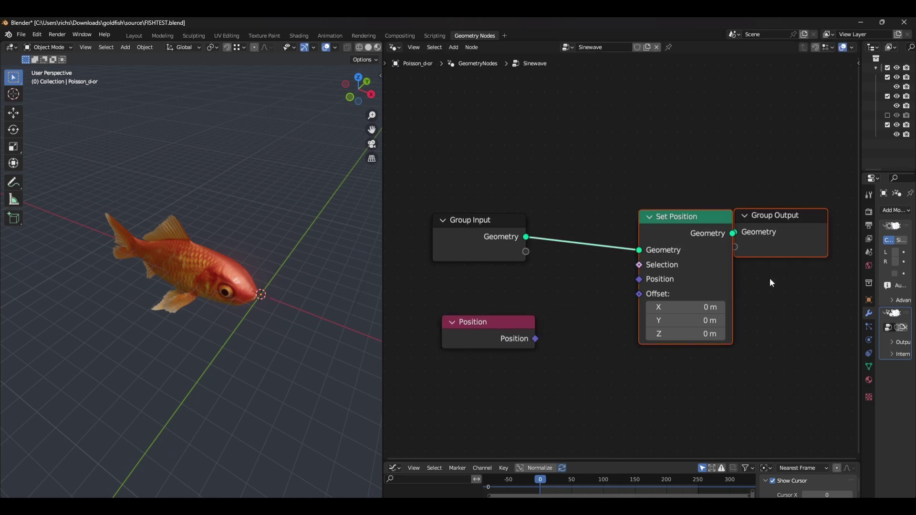
pyautogui.press('g')
pyautogui.click(775, 159)
pyautogui.click(620, 345)
# - Add a Combine XYZ node at the lower right and a Separate XYZ node
pyautogui.hotkey('shift', 'a')
pyautogui.write('comb')
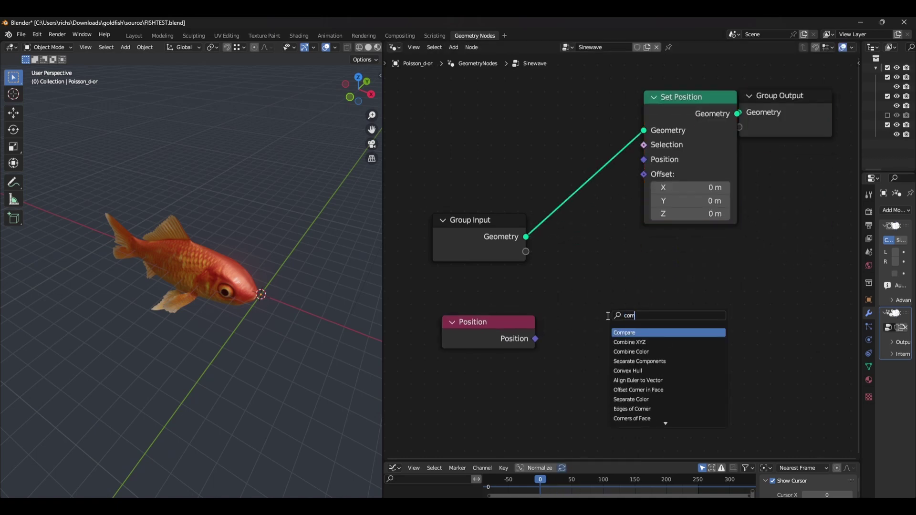
pyautogui.press('Return')
pyautogui.click(685, 308)
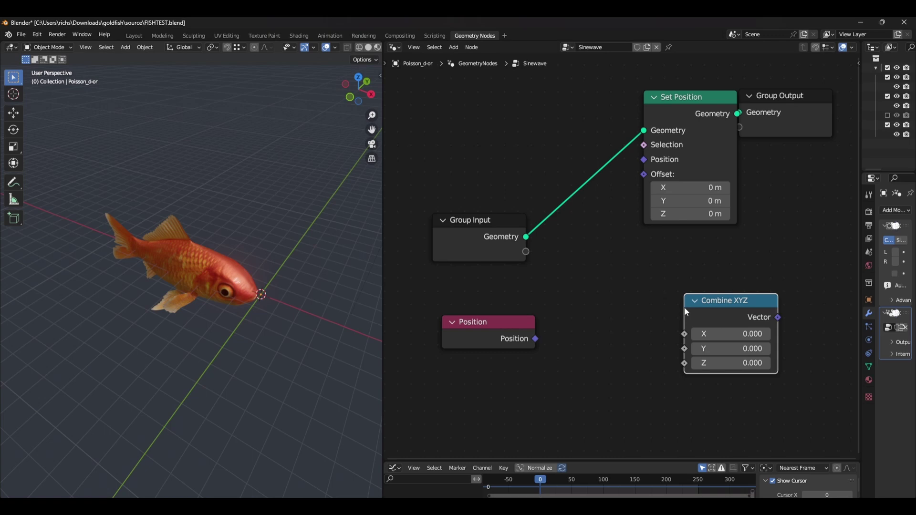
pyautogui.hotkey('shift', 'a')
pyautogui.write('sep')
pyautogui.press('Return')
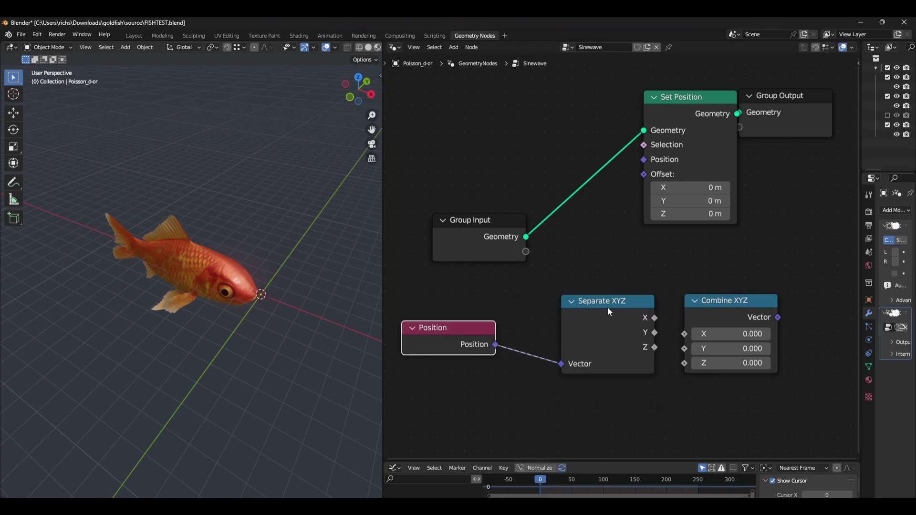
# - Place Separate XYZ after Position and insert a Sine Math node on the X link
pyautogui.click(589, 317)
pyautogui.moveTo(738, 310); pyautogui.dragTo(783, 300)
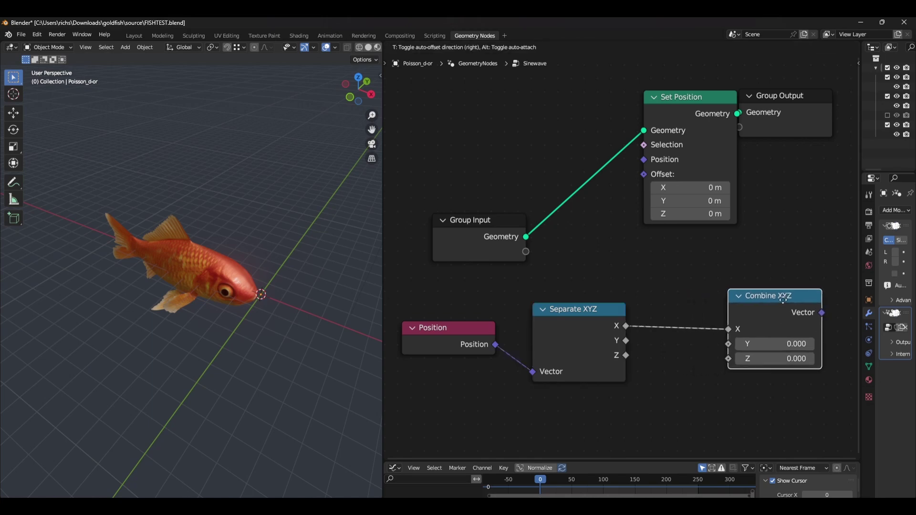
pyautogui.hotkey('shift', 'a')
pyautogui.click(651, 318)
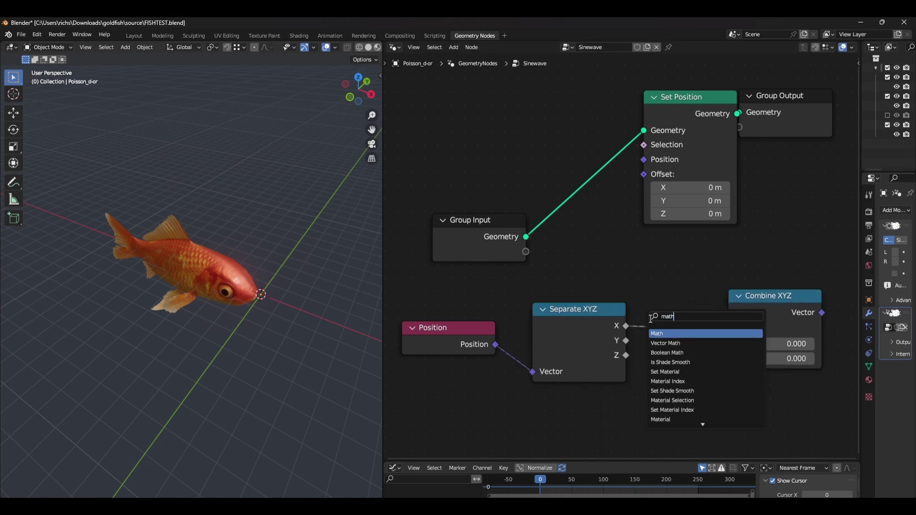
pyautogui.write('math')
pyautogui.press('Return')
pyautogui.click(682, 321)
pyautogui.click(727, 344)
pyautogui.click(723, 342)
pyautogui.click(719, 339)
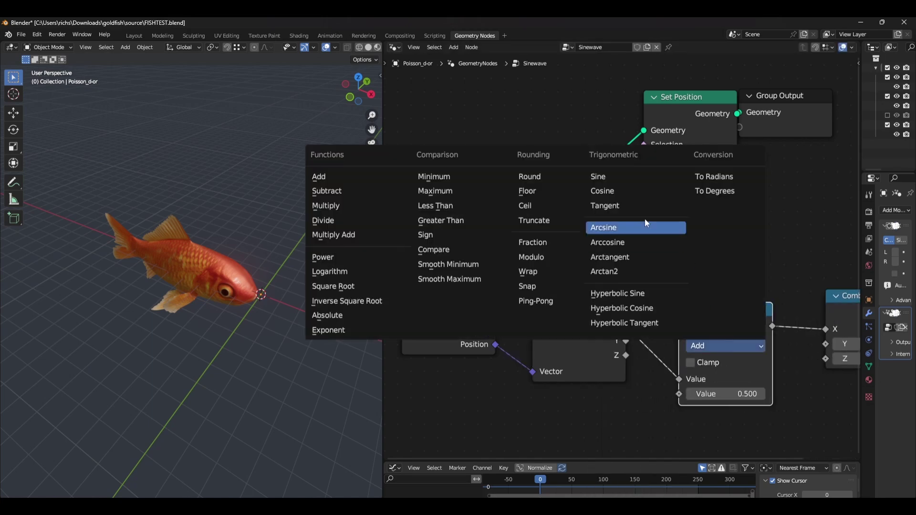
pyautogui.click(598, 177)
# - Connect Combine XYZ's vector to Set Position's Offset and rearrange the nodes for room
pyautogui.scroll(-2, 606, 215)
pyautogui.keyDown('ctrl'); pyautogui.hscroll(5, 740, 294); pyautogui.keyUp('ctrl')
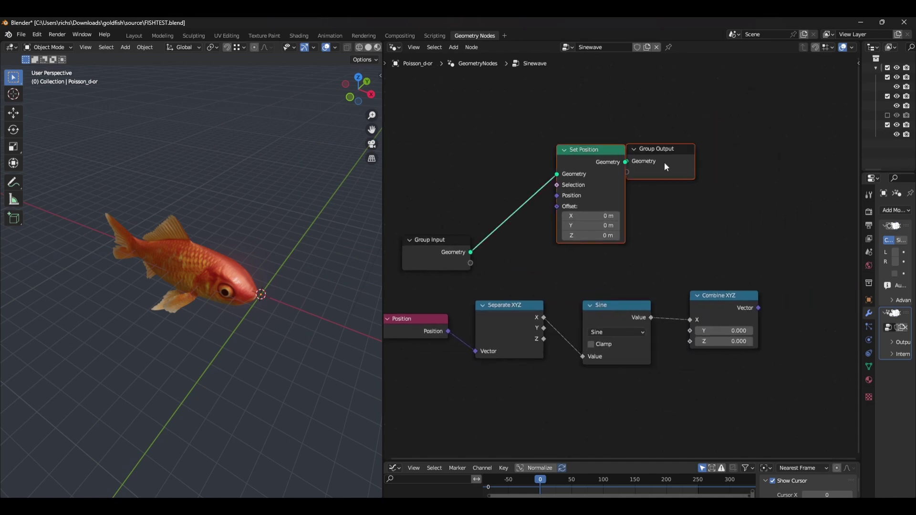
pyautogui.moveTo(666, 166); pyautogui.dragTo(884, 206)
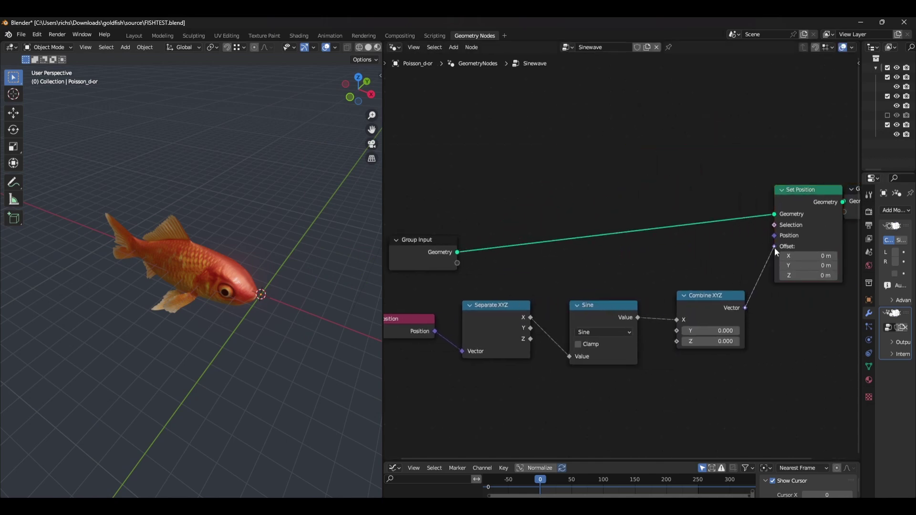
pyautogui.moveTo(775, 248); pyautogui.dragTo(775, 246)
pyautogui.moveTo(388, 299); pyautogui.dragTo(473, 294, button='middle')
pyautogui.moveTo(472, 294); pyautogui.dragTo(580, 338)
pyautogui.press('g')
pyautogui.click(519, 340)
# - Insert two Multiply nodes on the X path before the Sine node
pyautogui.hotkey('shift', 'a')
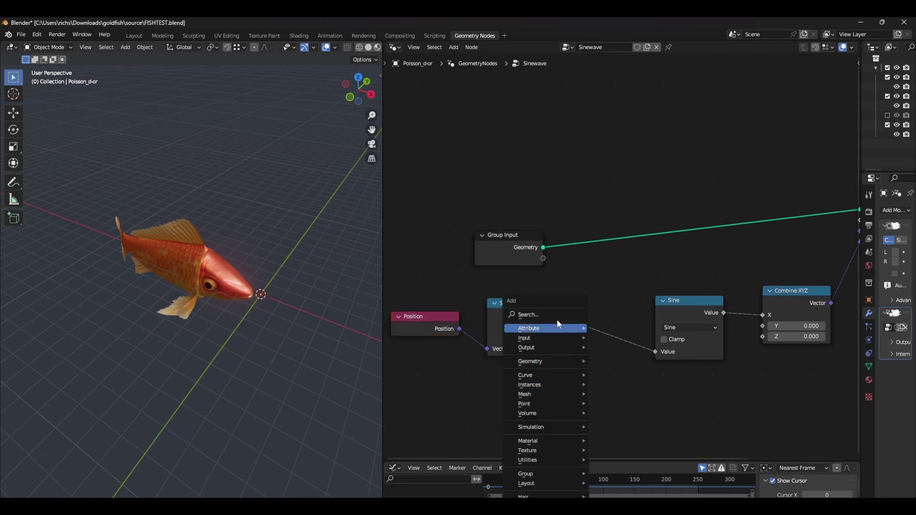
pyautogui.click(558, 316)
pyautogui.press('Return')
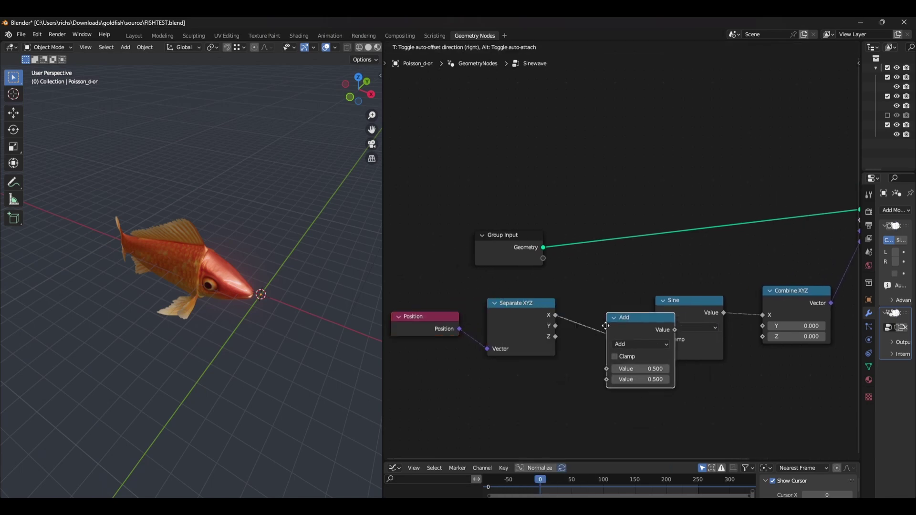
pyautogui.click(614, 323)
pyautogui.click(628, 333)
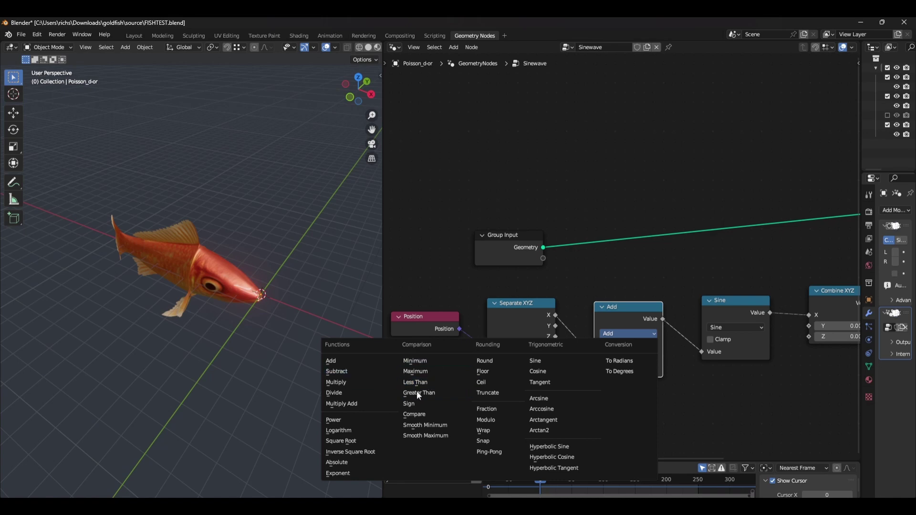
pyautogui.click(355, 382)
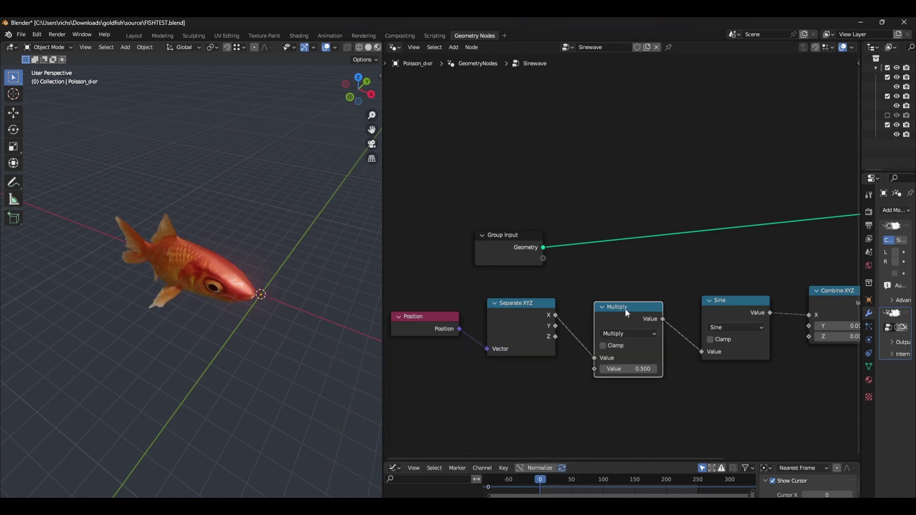
pyautogui.hotkey('shift', 'd')
pyautogui.click(737, 362)
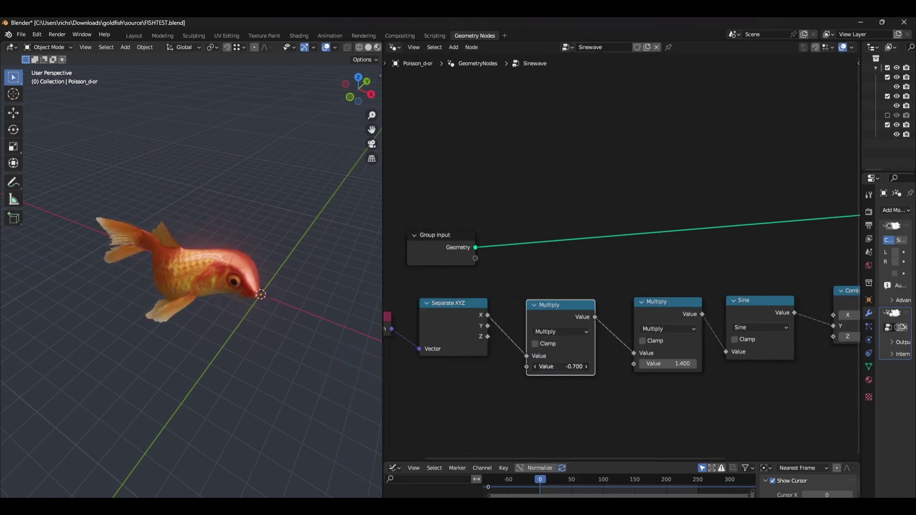
# - Tune the two Multiply factors and insert an Add node between Separate XYZ and Multiply
pyautogui.moveTo(560, 366); pyautogui.dragTo(560, 367)
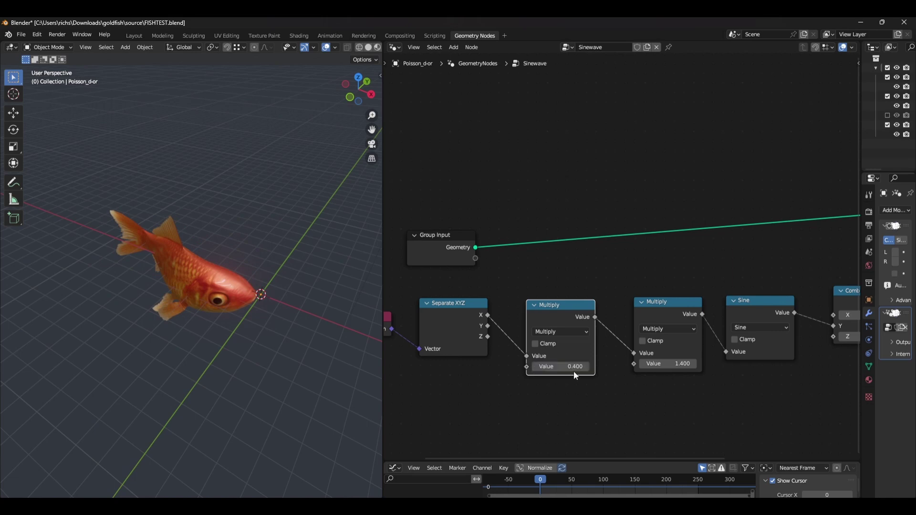
pyautogui.moveTo(668, 363); pyautogui.dragTo(630, 363)
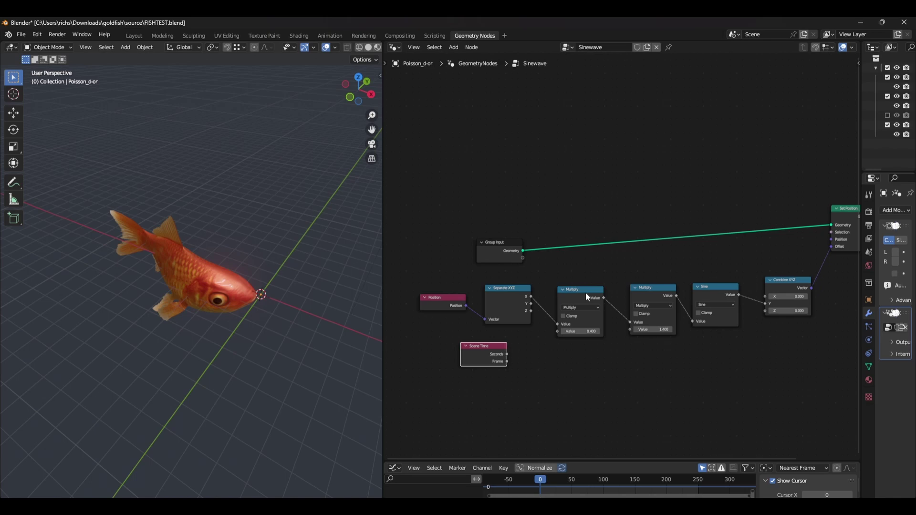
pyautogui.click(586, 293)
pyautogui.hotkey('shift', 'd')
pyautogui.click(571, 359)
pyautogui.click(566, 375)
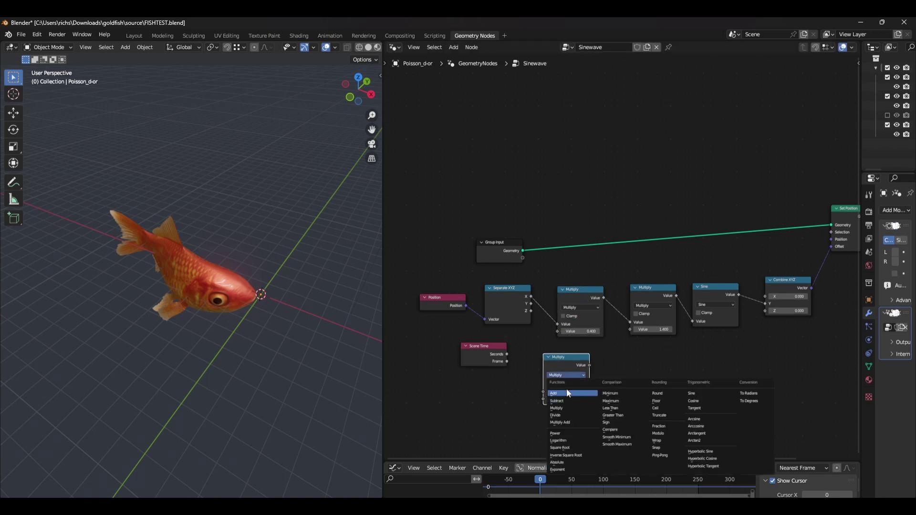
pyautogui.click(569, 393)
pyautogui.moveTo(571, 371); pyautogui.dragTo(546, 314)
# - Feed Scene Time Seconds through a Multiply into the Add node and play the swim animation
pyautogui.scroll(2, 515, 369)
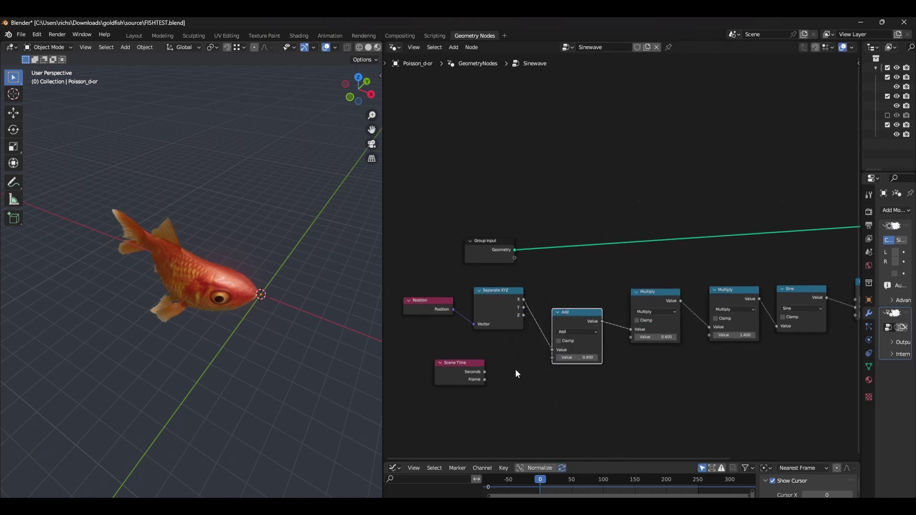
pyautogui.moveTo(542, 355); pyautogui.dragTo(547, 358)
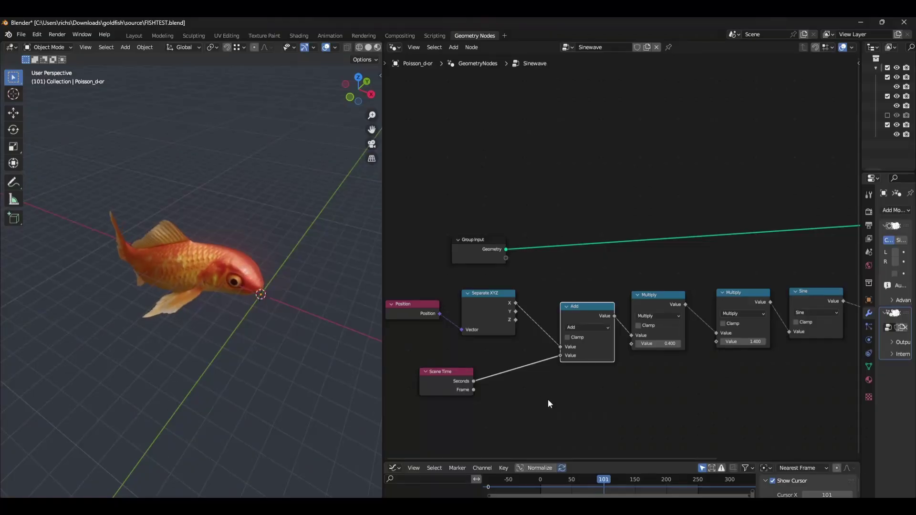
pyautogui.hotkey('shift', 'd')
pyautogui.click(541, 359)
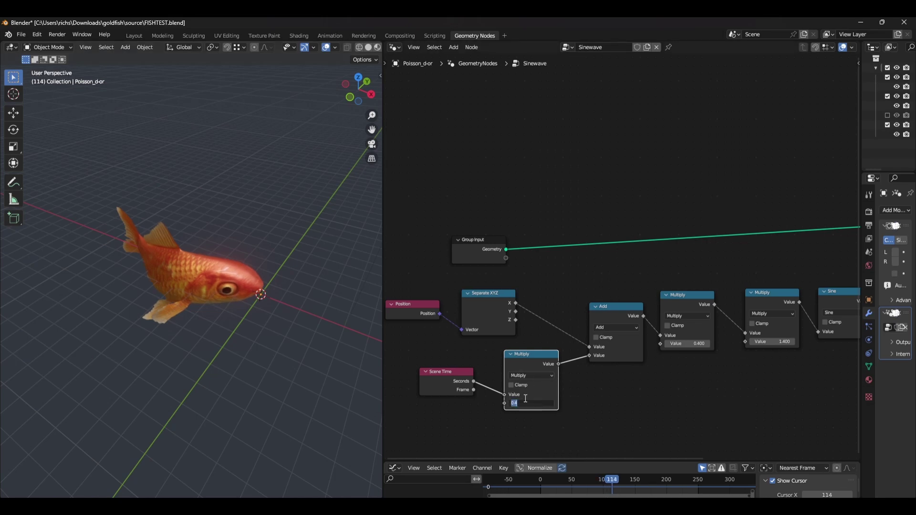
pyautogui.press('space')
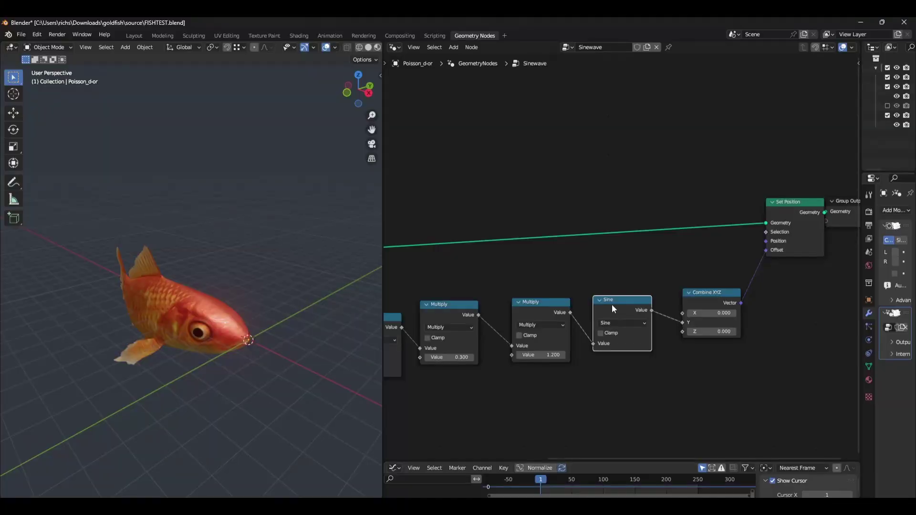
# - Add a Cosine copy of the Sine node driving Combine XYZ's Z and replay the wiggle
pyautogui.hotkey('ctrl', 'shift', 'd')
pyautogui.click(611, 378)
pyautogui.click(621, 396)
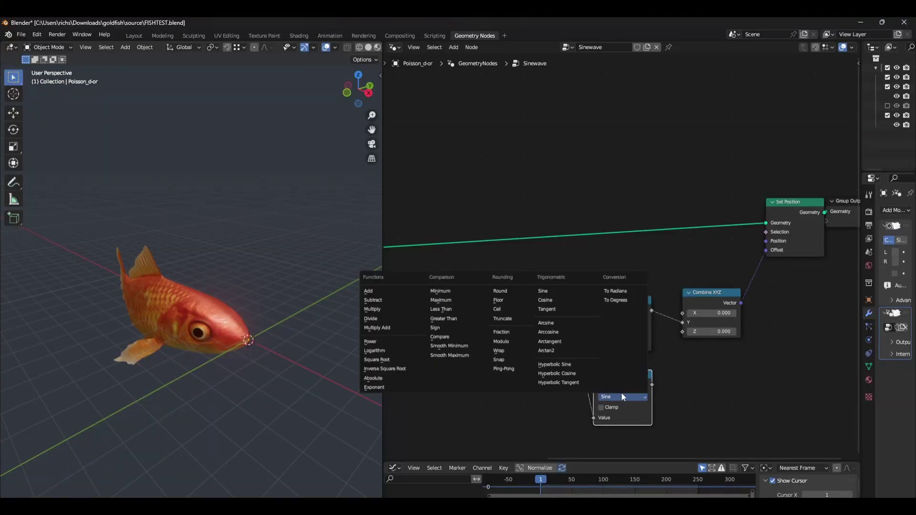
pyautogui.click(563, 299)
pyautogui.moveTo(680, 334); pyautogui.dragTo(682, 331)
pyautogui.press('space')
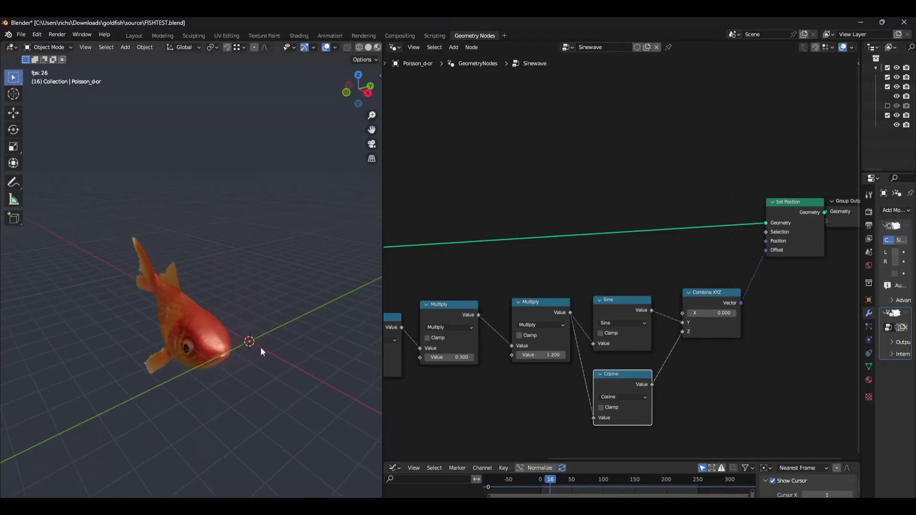